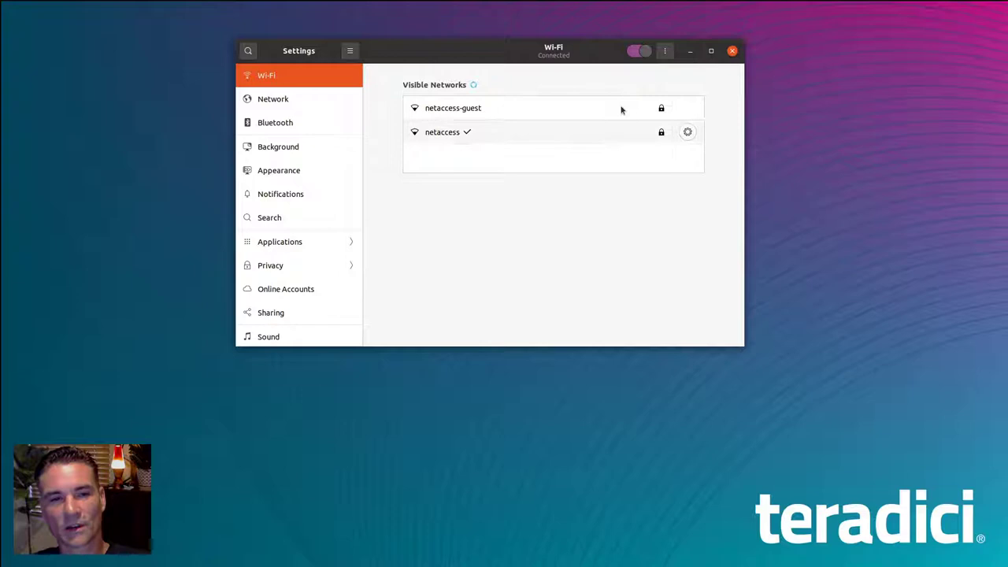
- Minimize Settings and run the HTTP latency test to the AWS regions on the CloudPing.info page
click(690, 52)
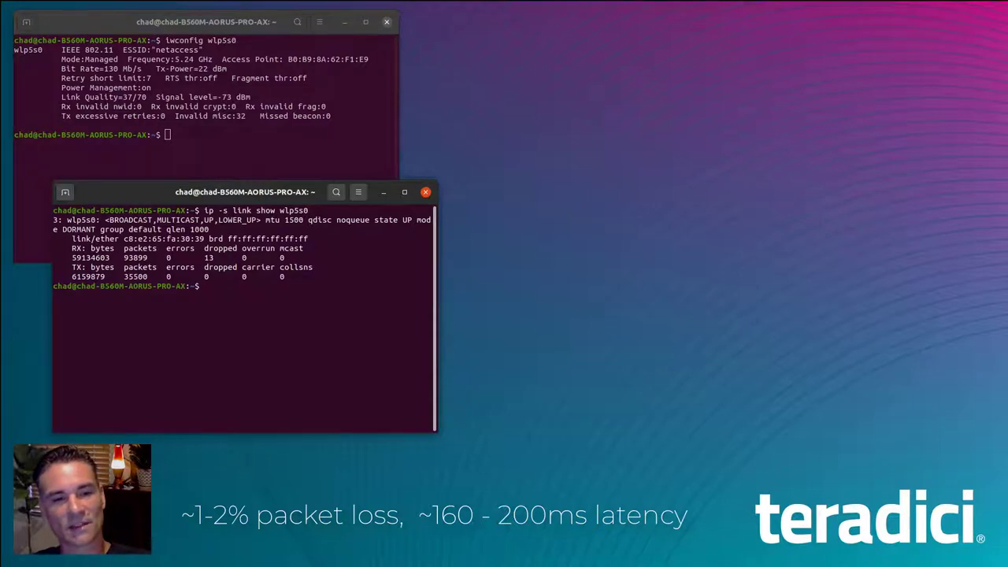
key(alt+Tab)
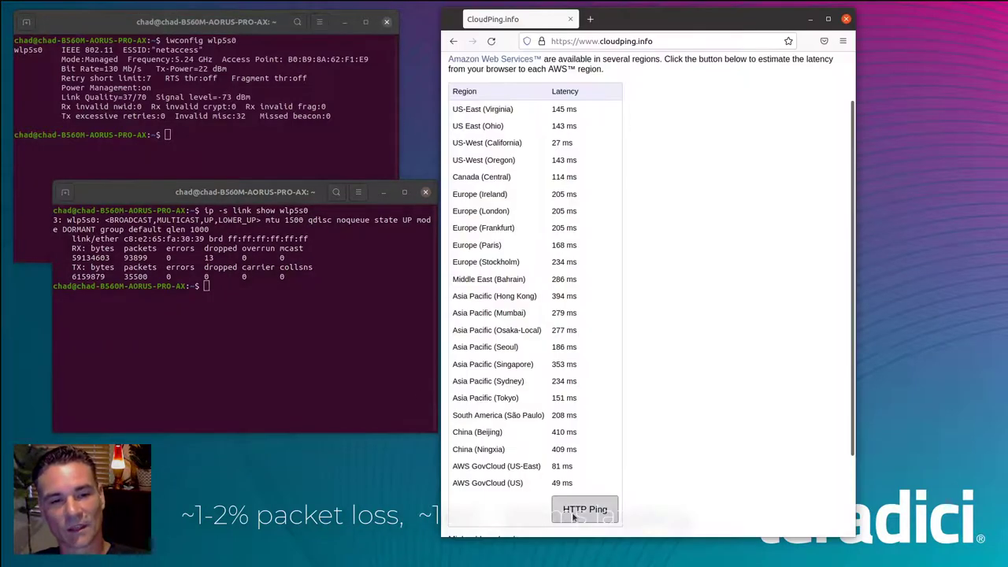
click(573, 512)
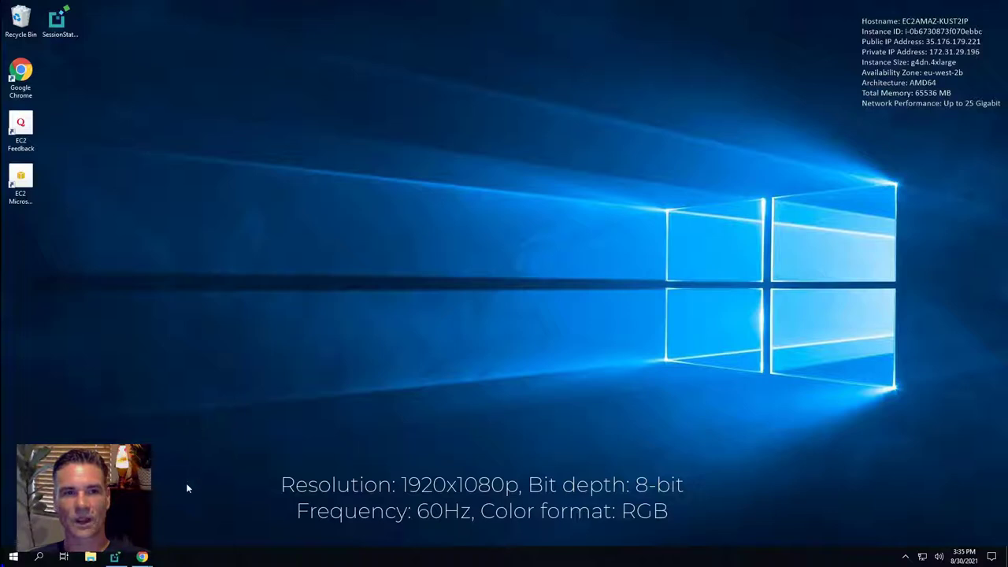
- Examine the Trip Latency and TX Packets Lost graphs in the PCoIP Session Statistics Viewer, and minimize it
click(115, 557)
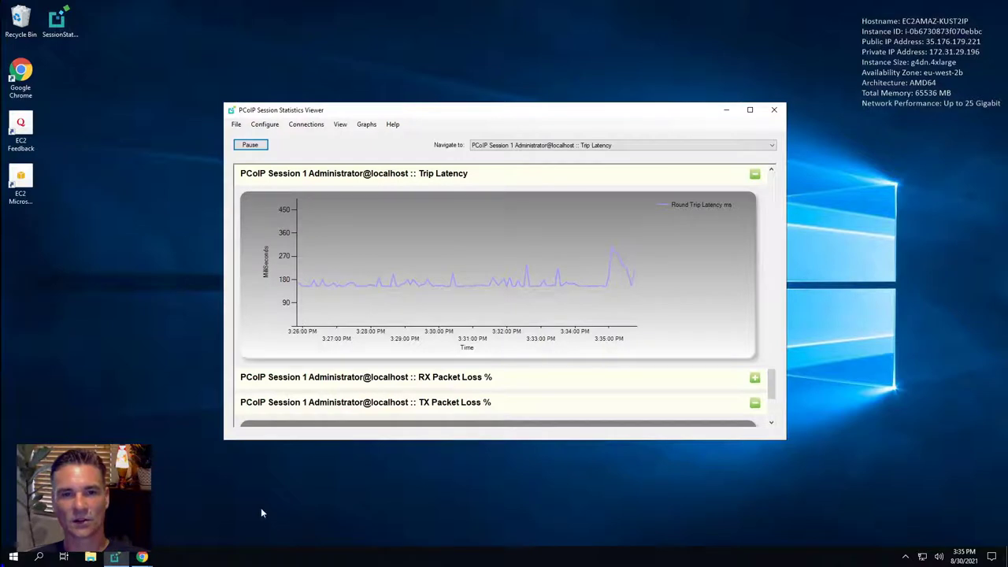
click(772, 145)
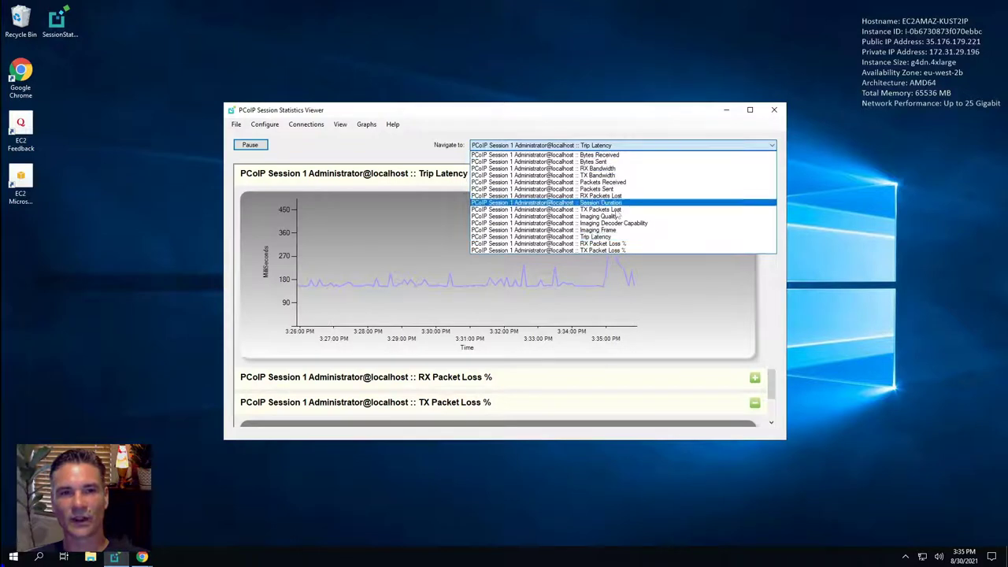
click(616, 210)
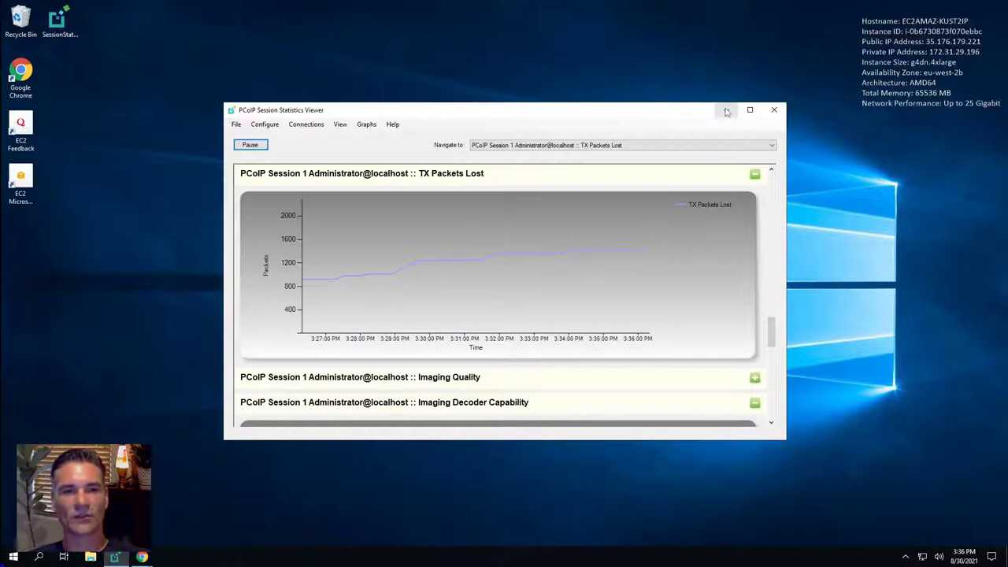
click(726, 111)
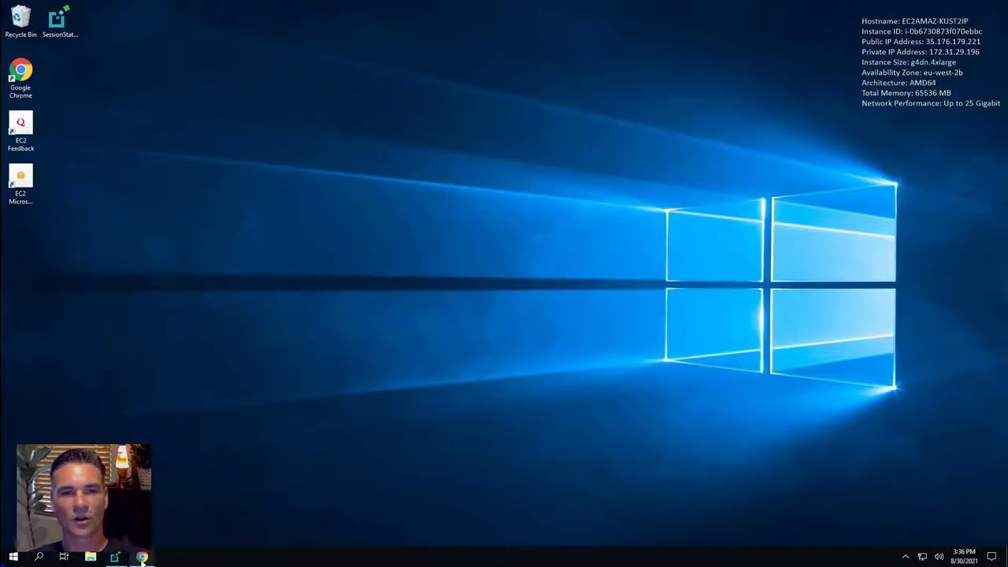
- Play the 29.97 fps Audio Video Sync Test in Chrome and the Capture_wo_AVLOCK.mp4 recording in VLC
mouse_move(142, 557)
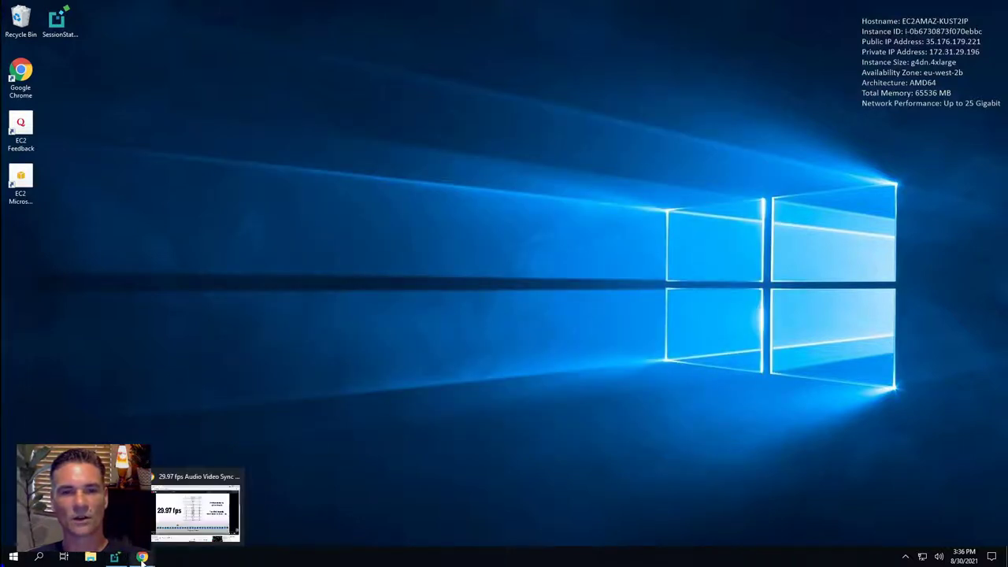
click(175, 519)
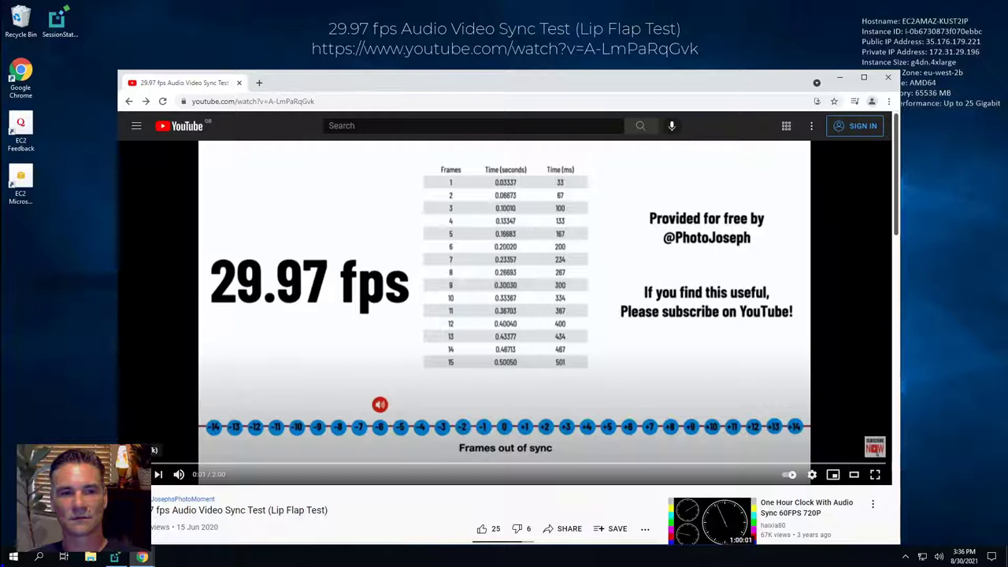
click(154, 451)
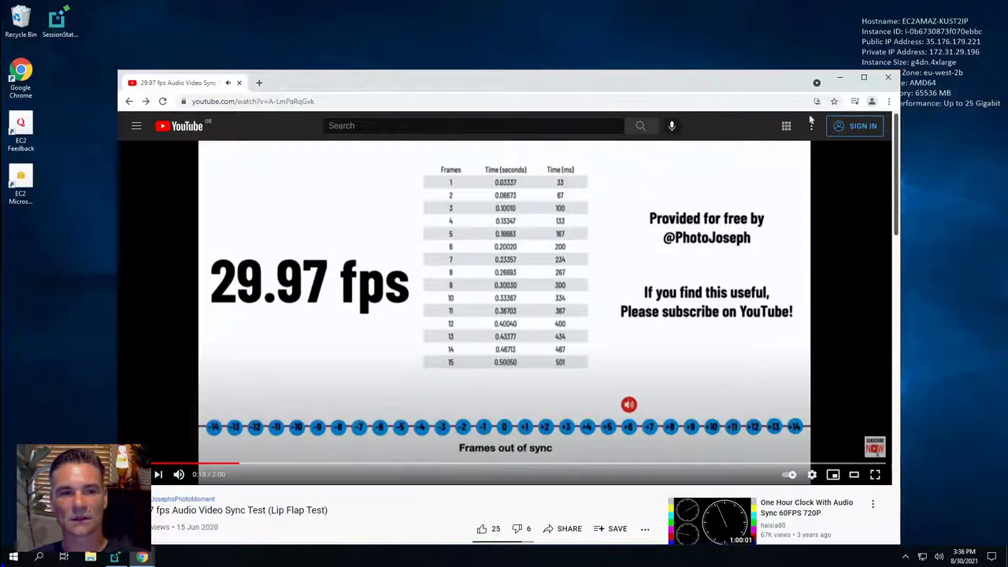
click(841, 78)
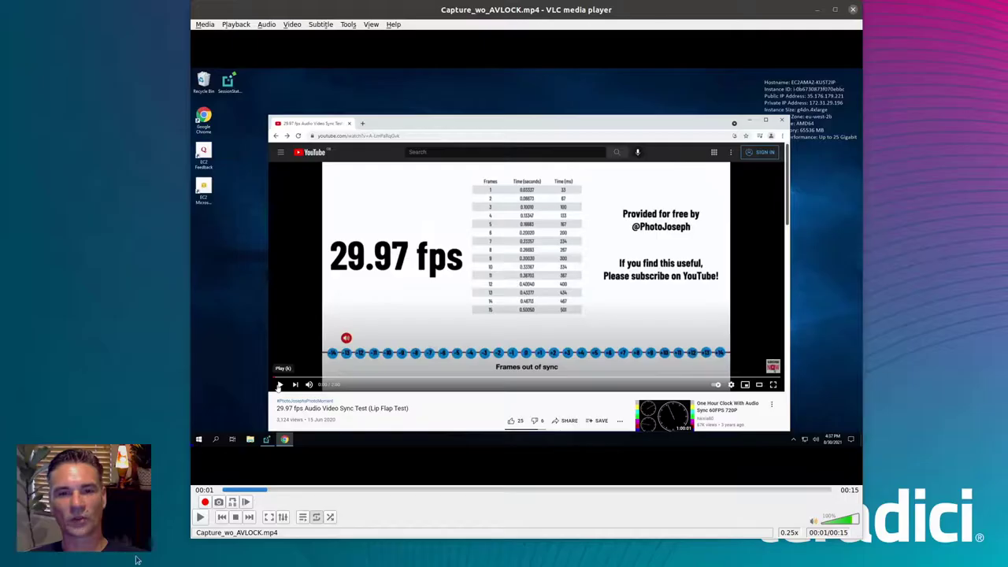
click(201, 517)
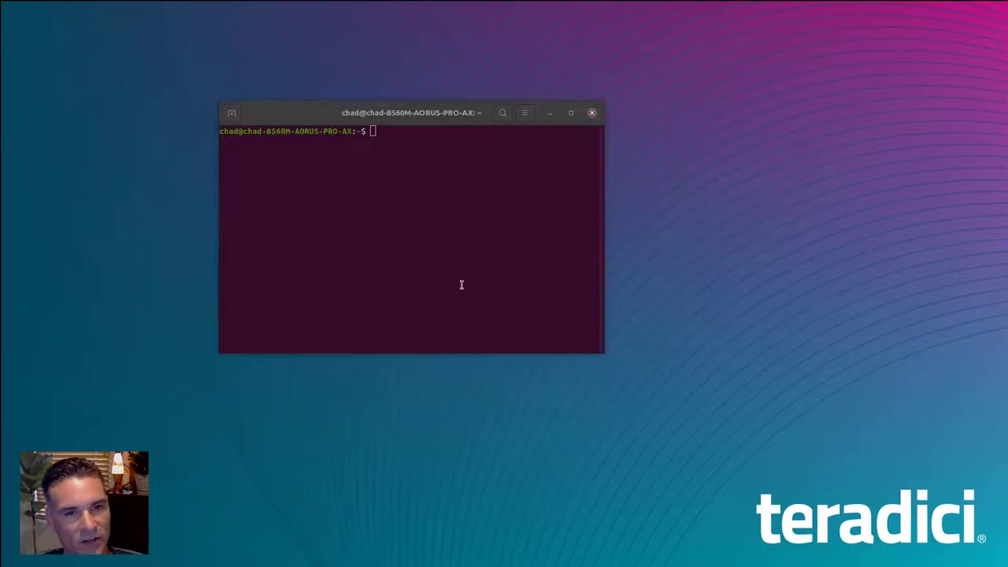
- In the terminal, change the working directory to ~/.config/Teradici
click(462, 284)
text(c)
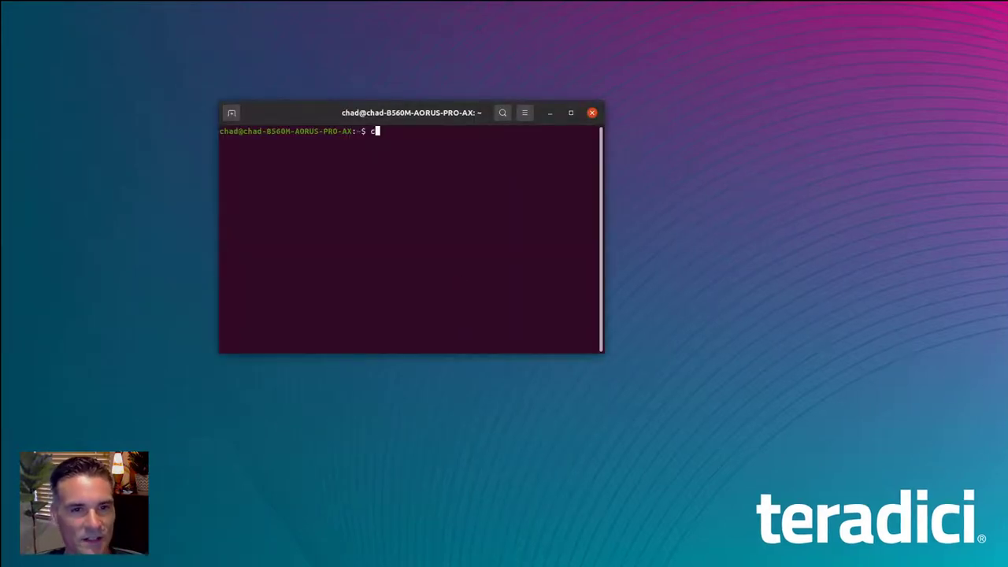
text(d .co)
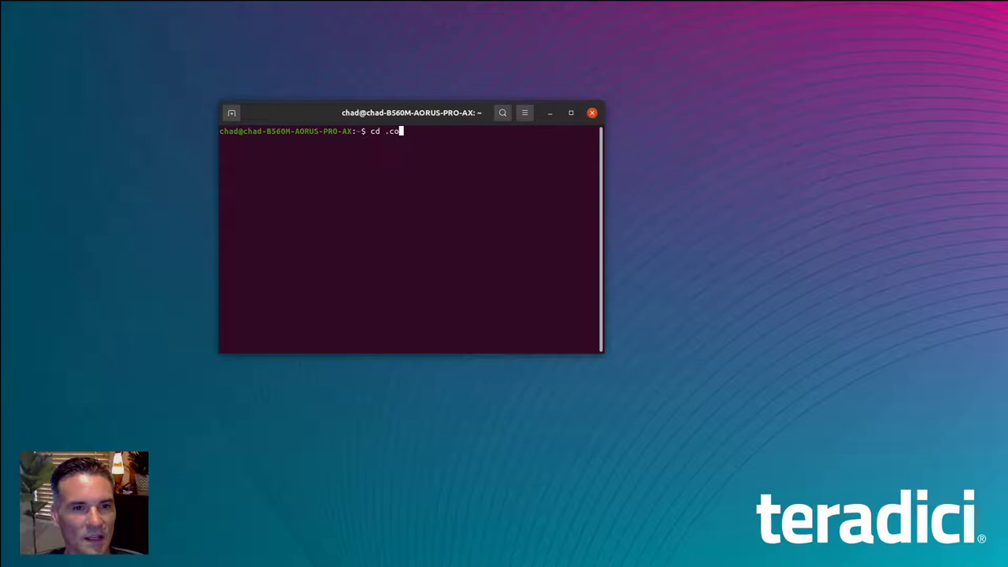
text(nfig)
key(Return)
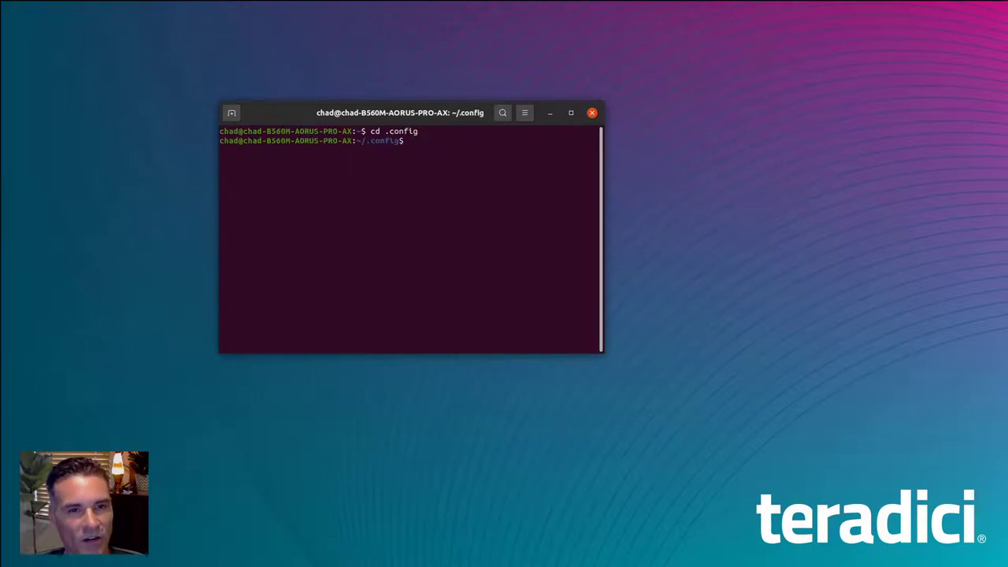
text(cd T)
key(Tab)
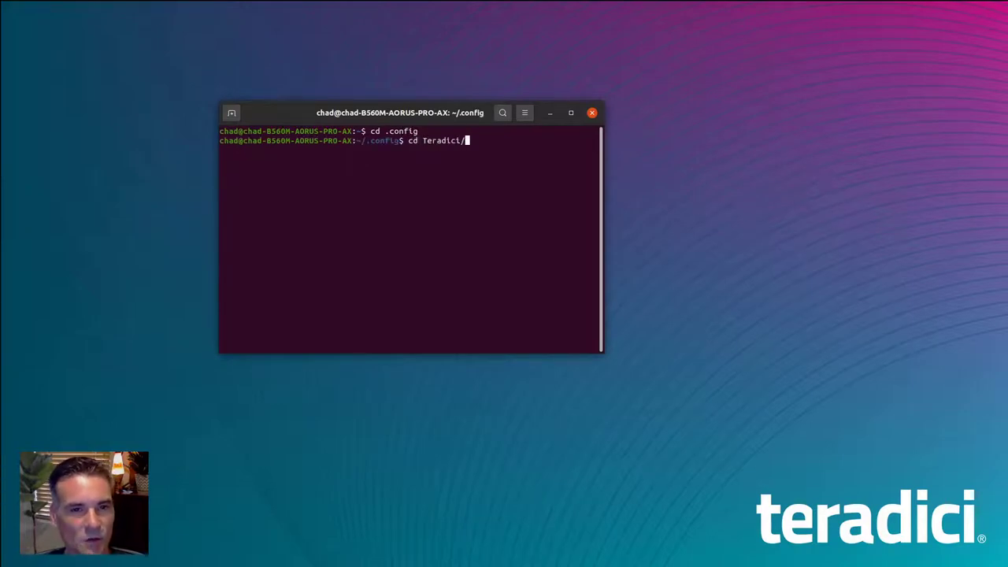
key(Return)
- Open the Teradici PCoIP Client.ini file in the nano editor
text(nan)
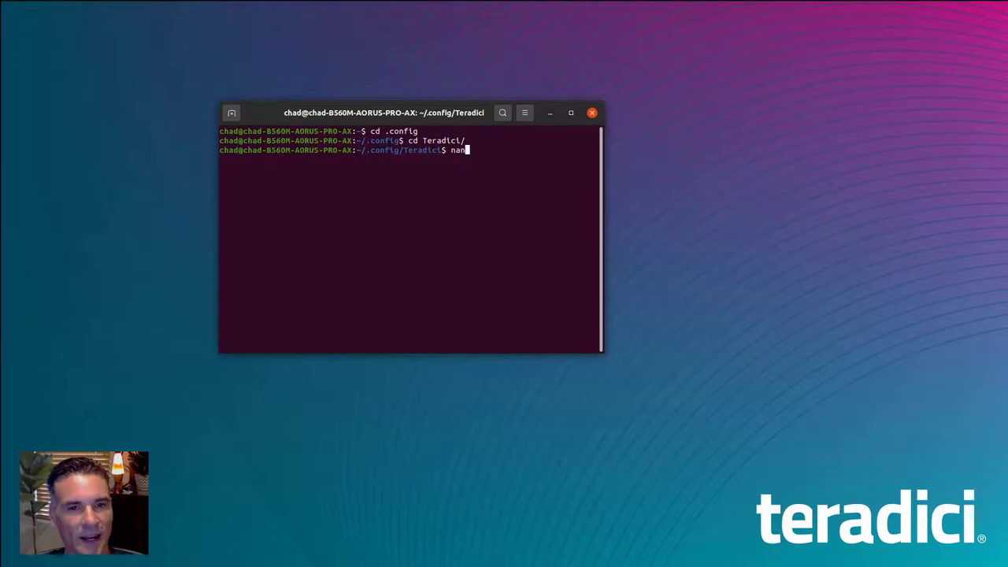
text(o )
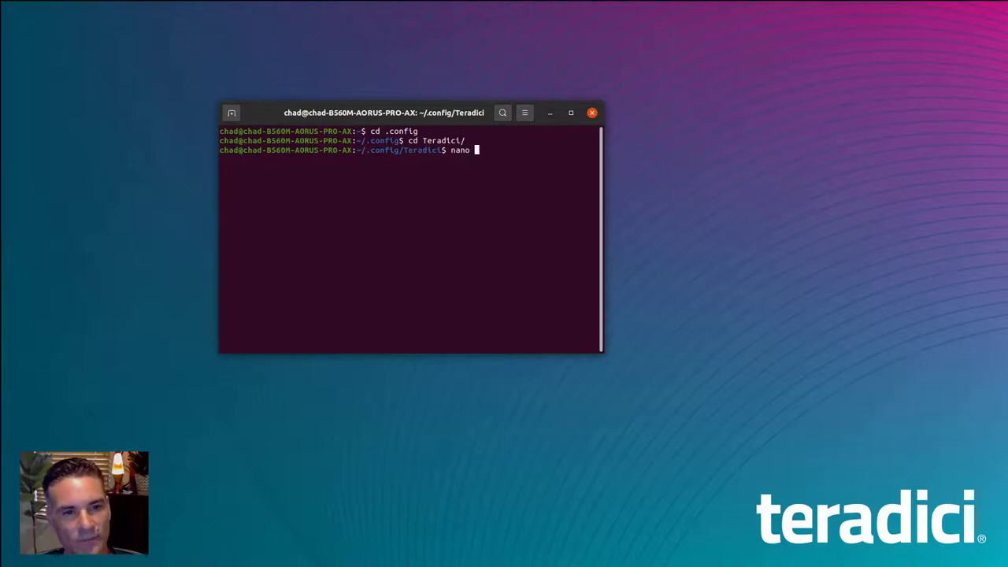
text(T)
key(Tab)
key(Return)
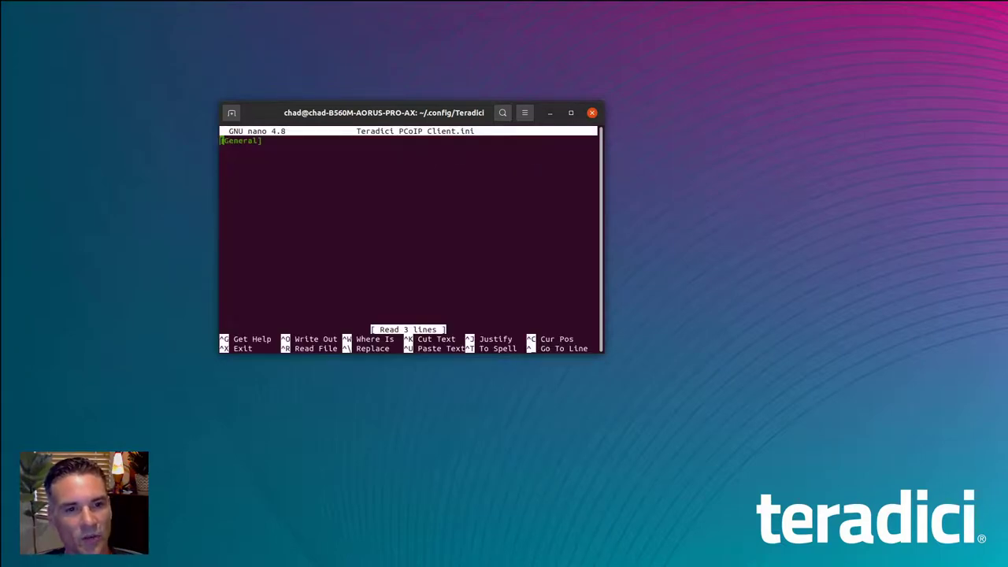
- Add the line enable_native_opengl=1 below the [General] header of the client configuration file
key(Down)
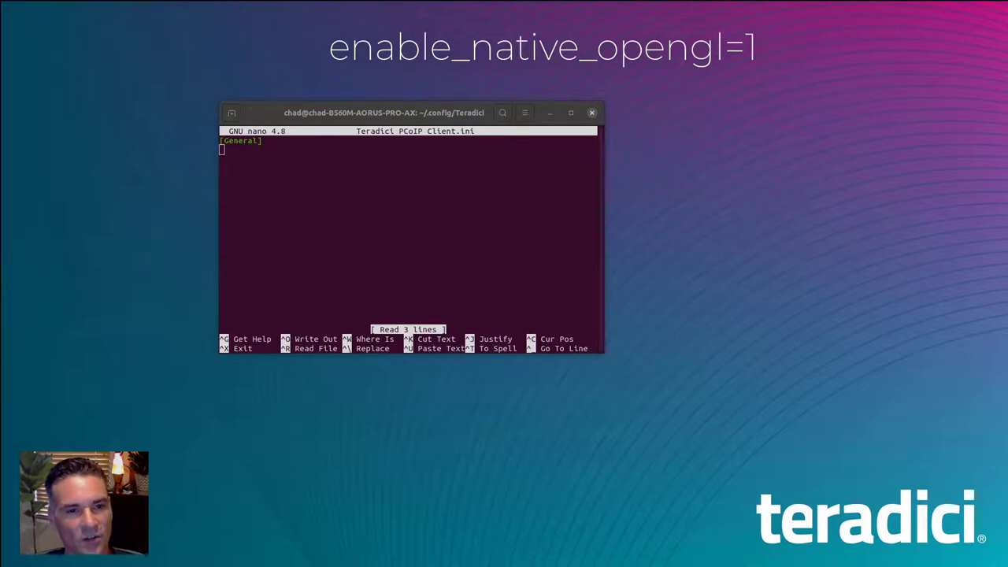
click(240, 154)
right_click(240, 155)
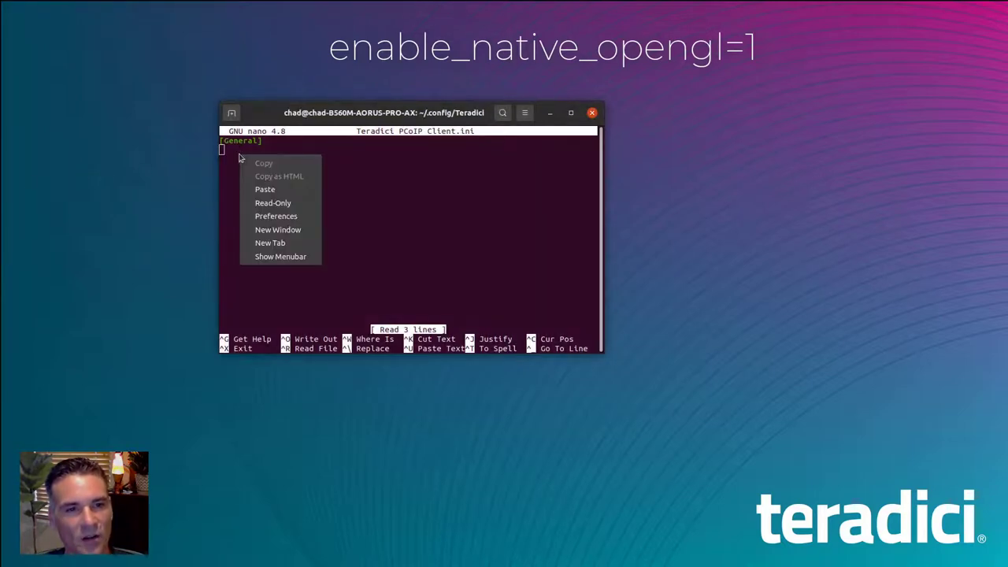
click(264, 189)
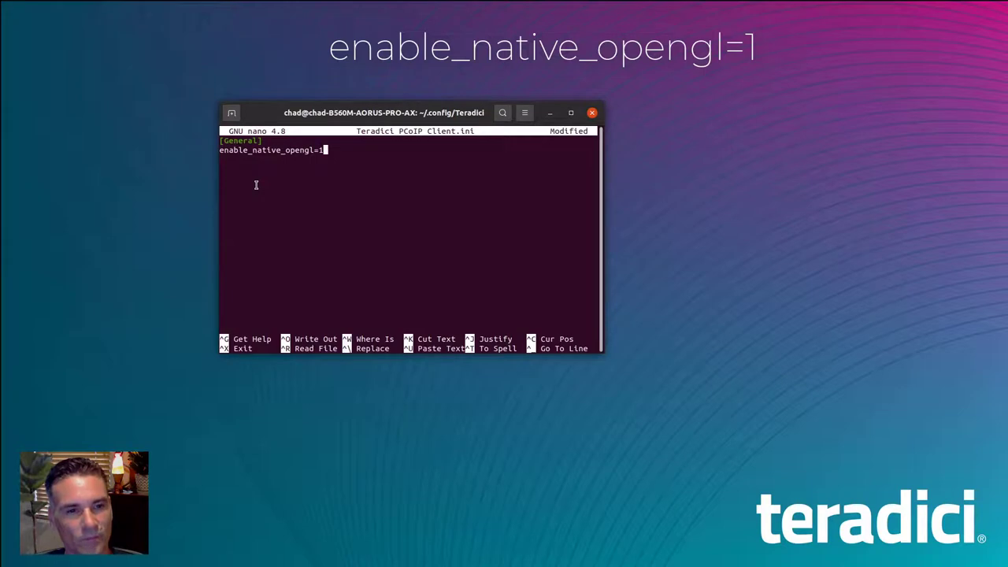
key(Return)
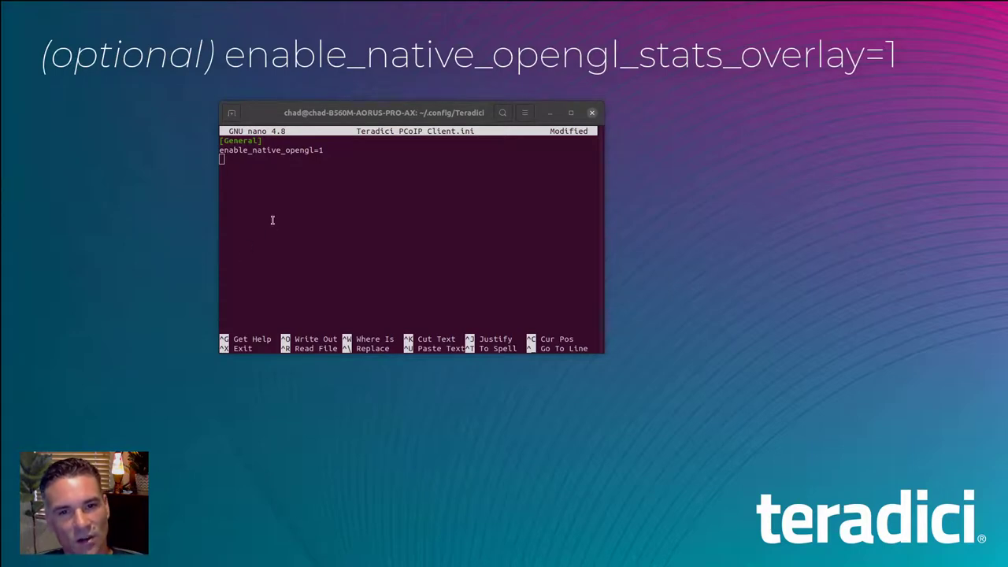
- Add the lines enable_native_opengl_stats_overlay=1 and start_windowed=0 below the enable_native_opengl setting
right_click(240, 164)
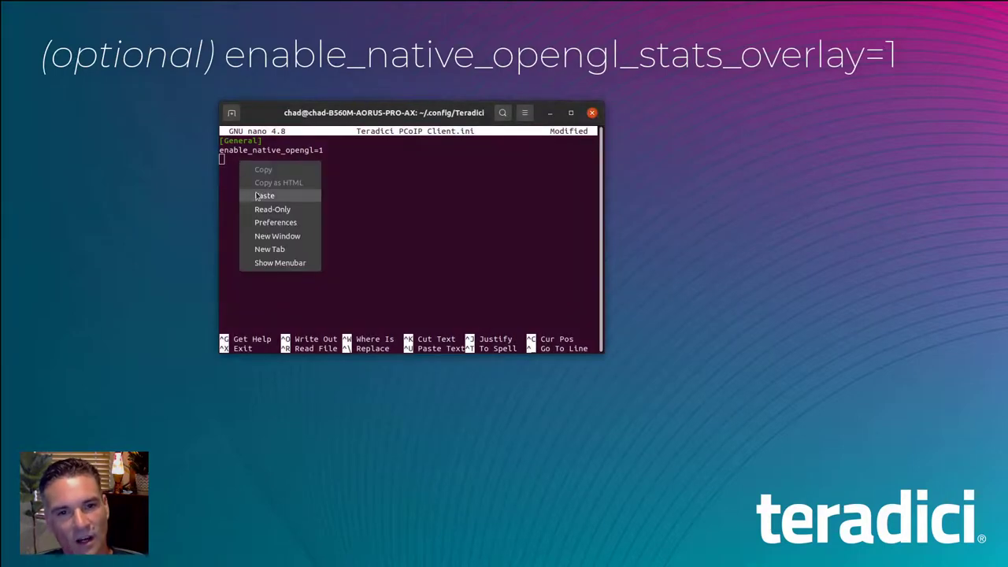
click(259, 196)
key(Return)
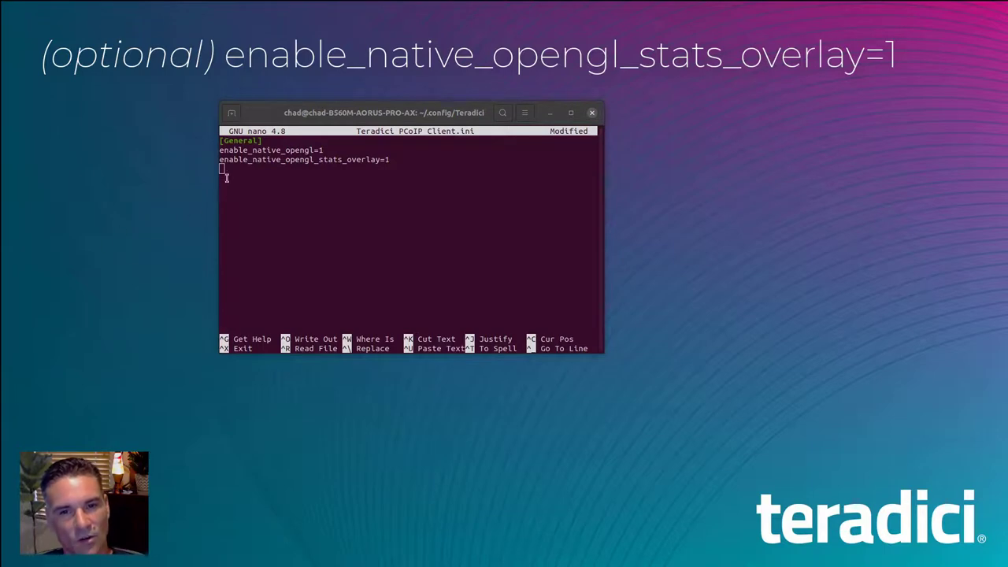
right_click(229, 176)
click(252, 210)
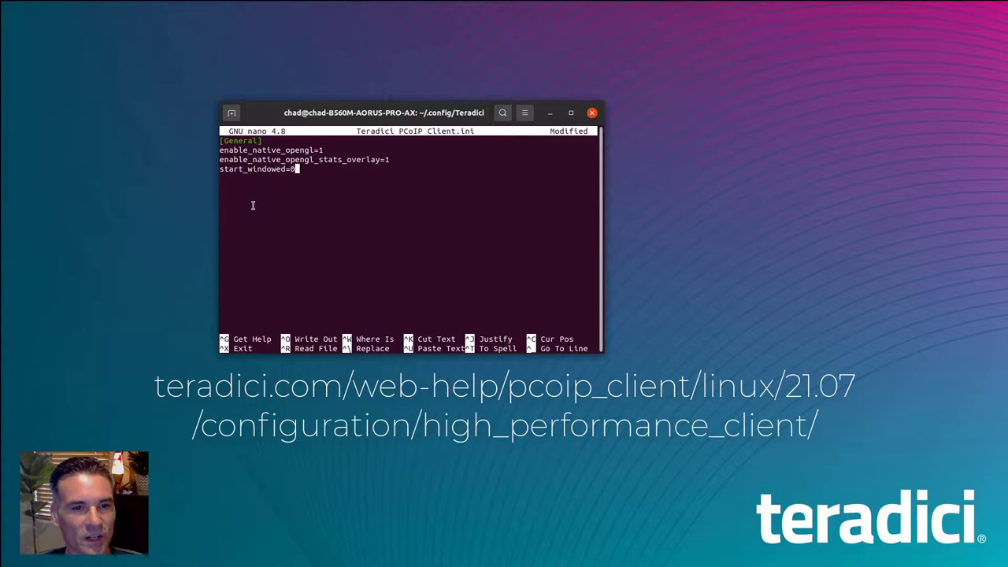
- Save the configuration as Teradici PCoIP Client.ini, leave nano and exit the terminal session
key(ctrl+x)
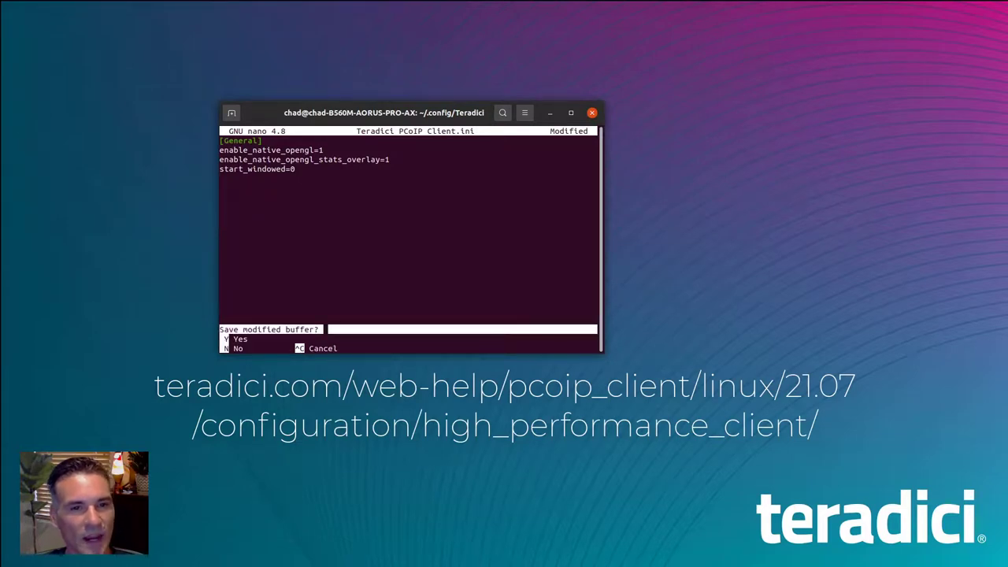
key(y)
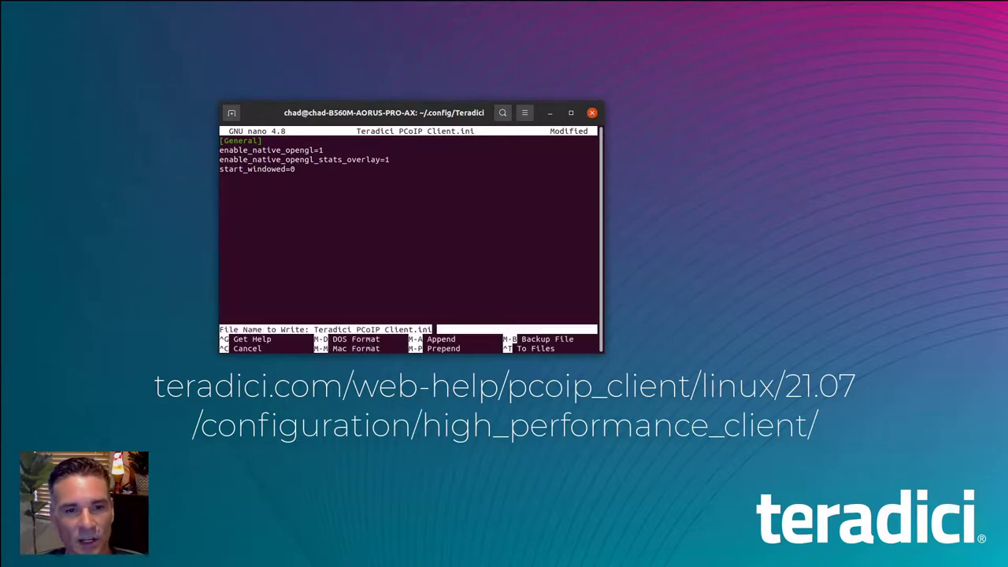
key(Return)
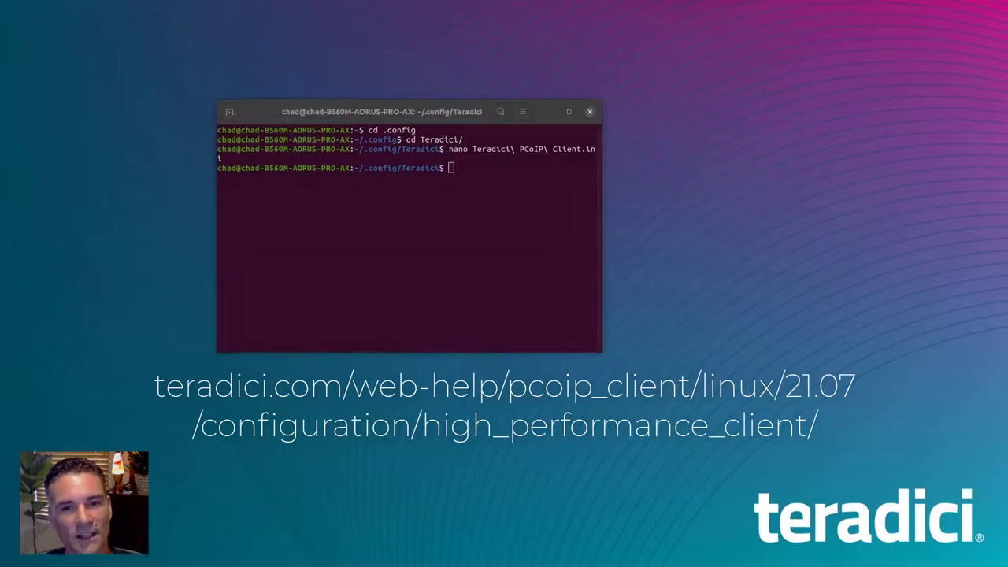
click(462, 252)
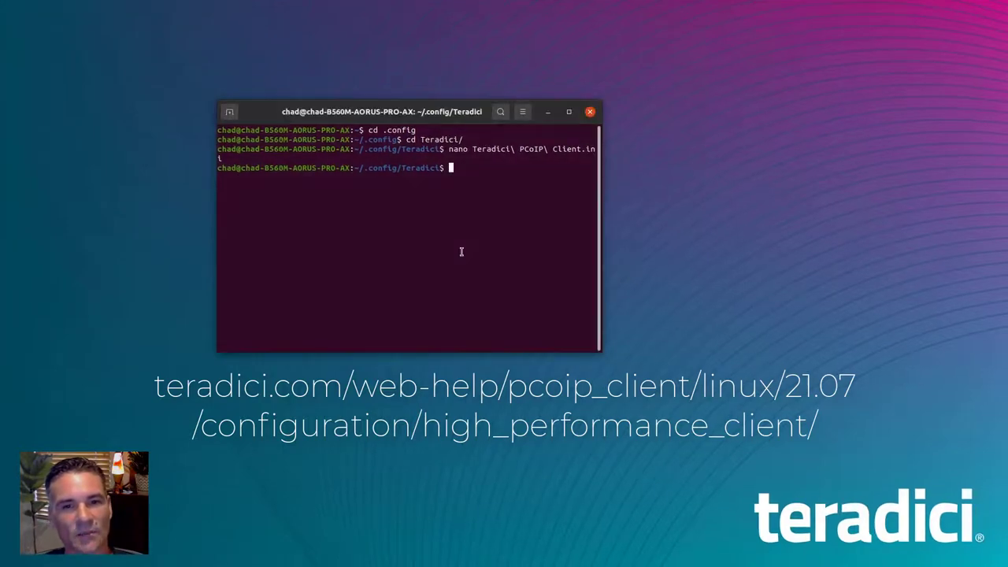
text(exi)
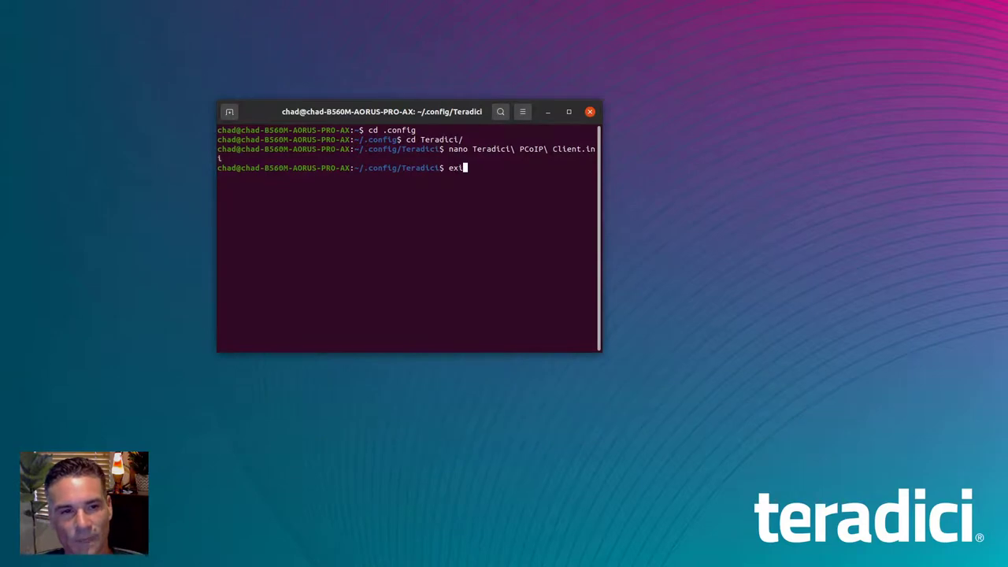
text(t)
key(Return)
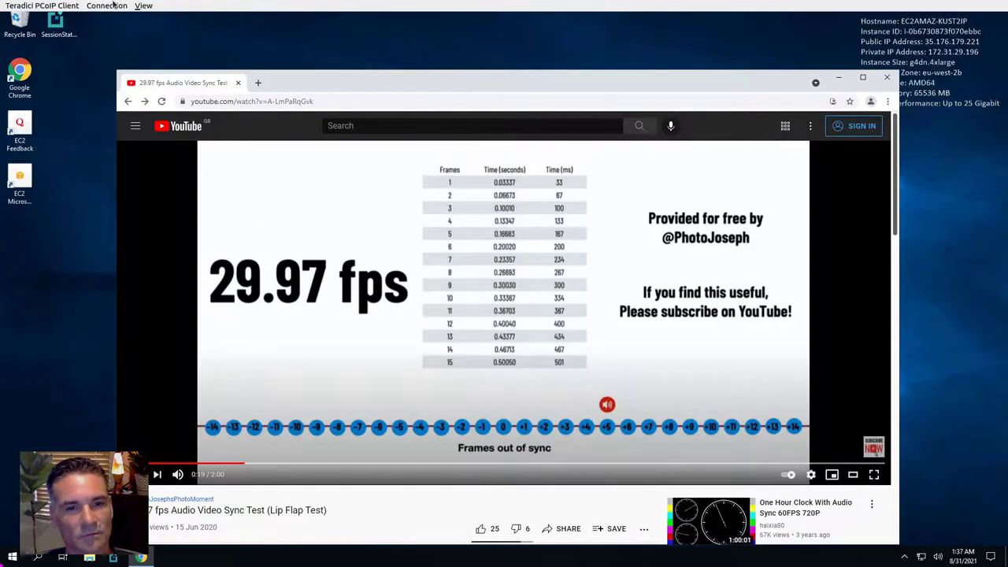
- Disconnect the running remote session in the Teradici PCoIP Client and open the saved AVLock Demo connection
click(106, 6)
click(106, 6)
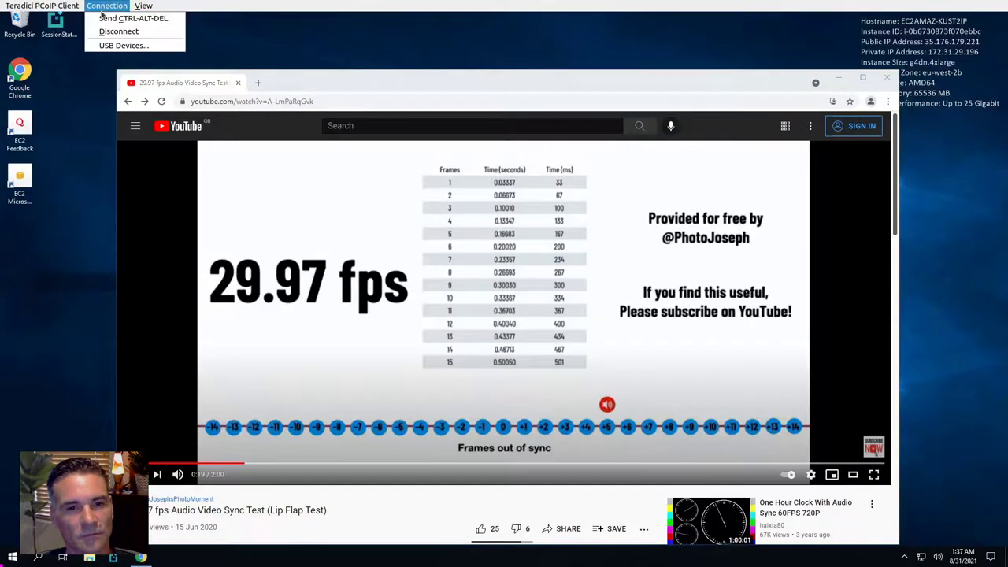
click(103, 31)
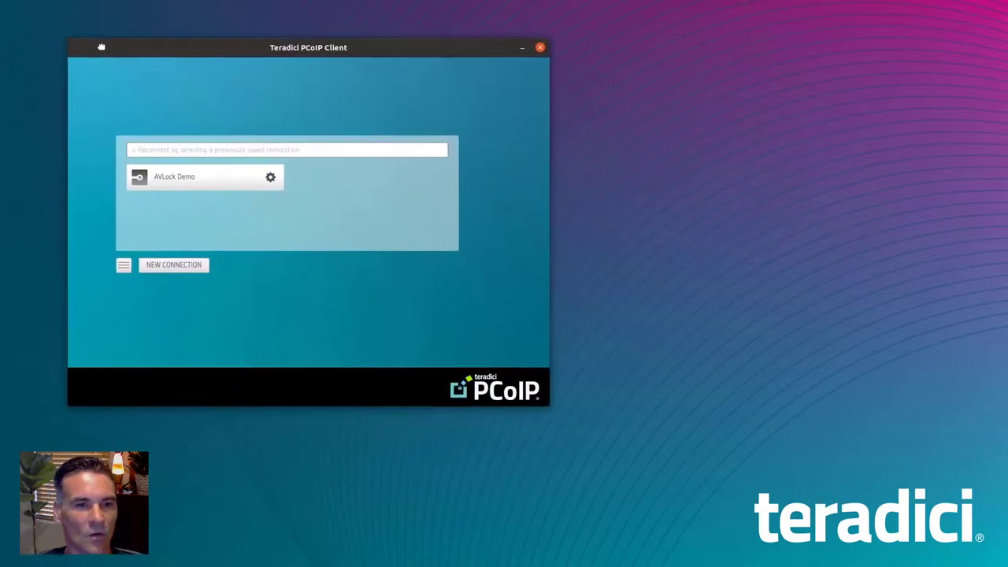
click(168, 178)
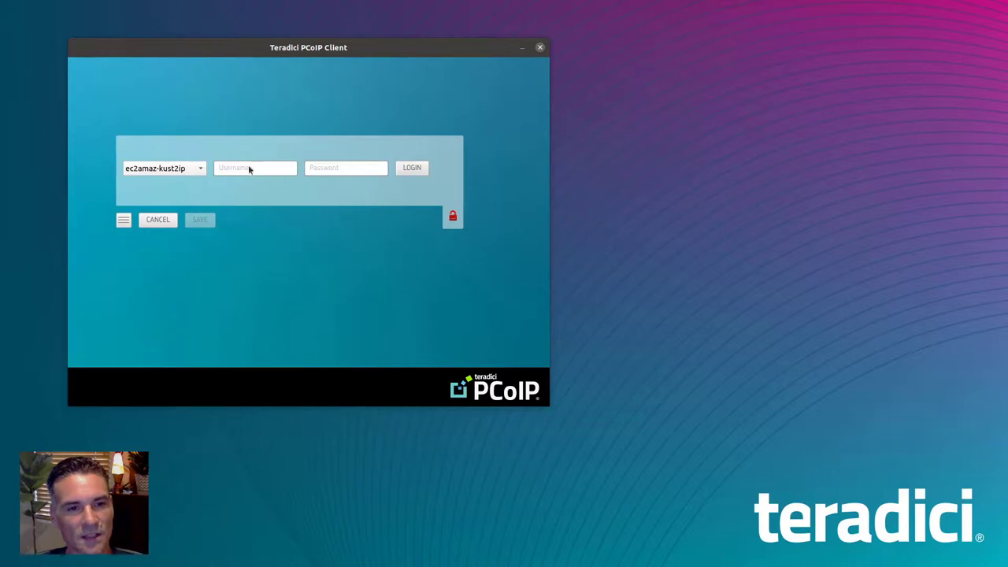
- Log in to the ec2amaz-kust2ip desktop with the username Administrator and the account password
click(246, 169)
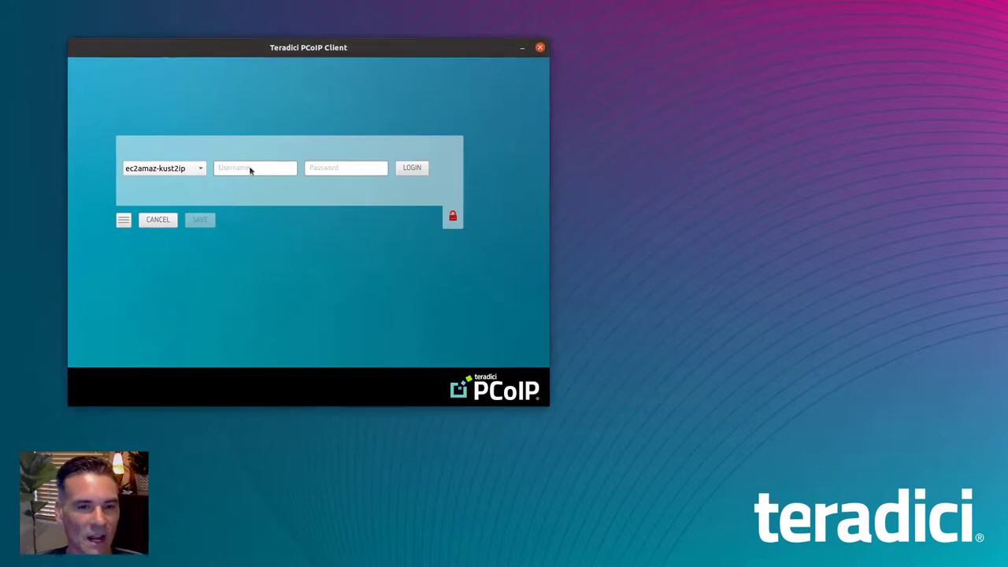
text(Administrator)
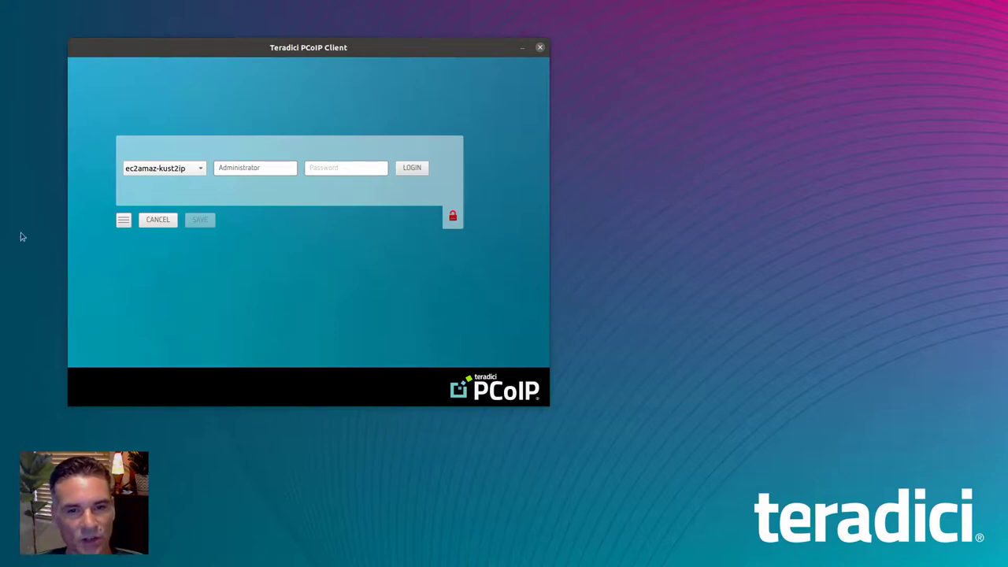
click(333, 170)
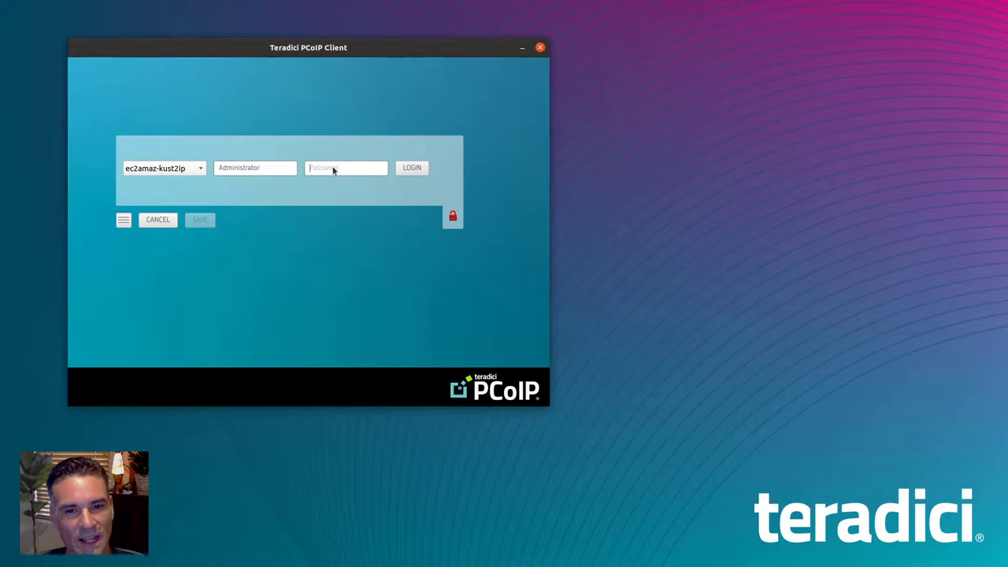
key(ctrl+v)
click(405, 170)
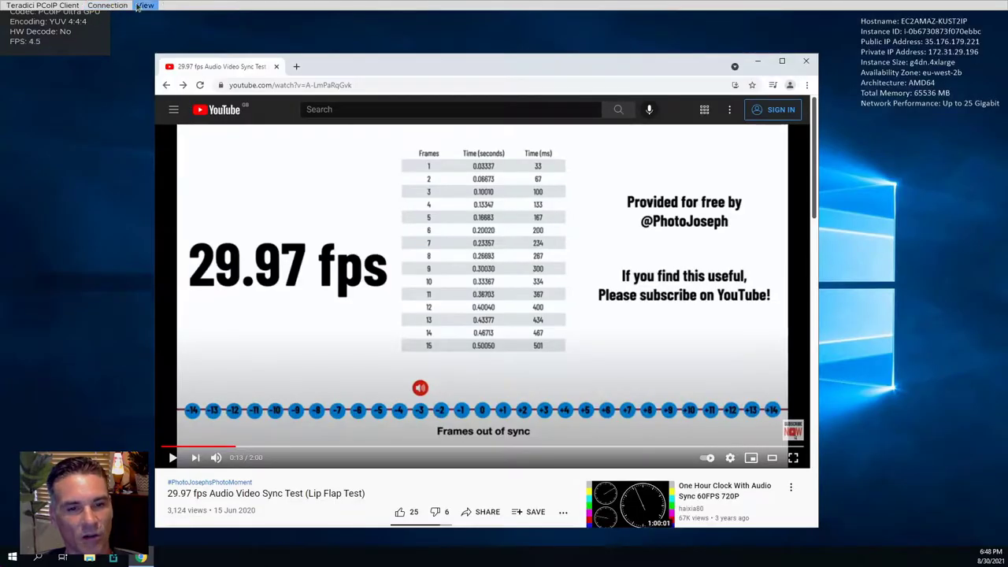
- Choose a view option for the remote session and pause the 29.97 fps Audio Video Sync Test video
click(145, 5)
click(156, 55)
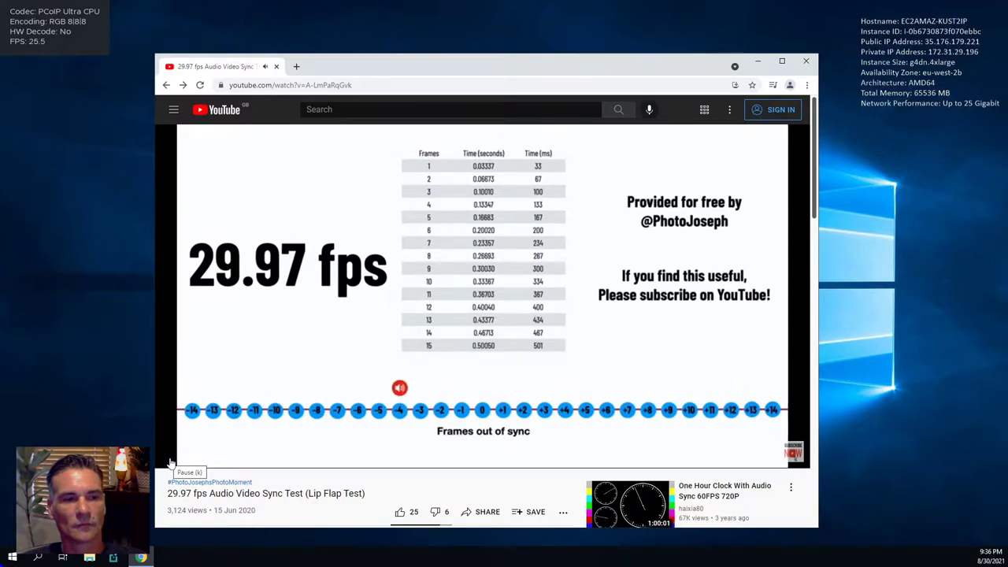
mouse_move(172, 460)
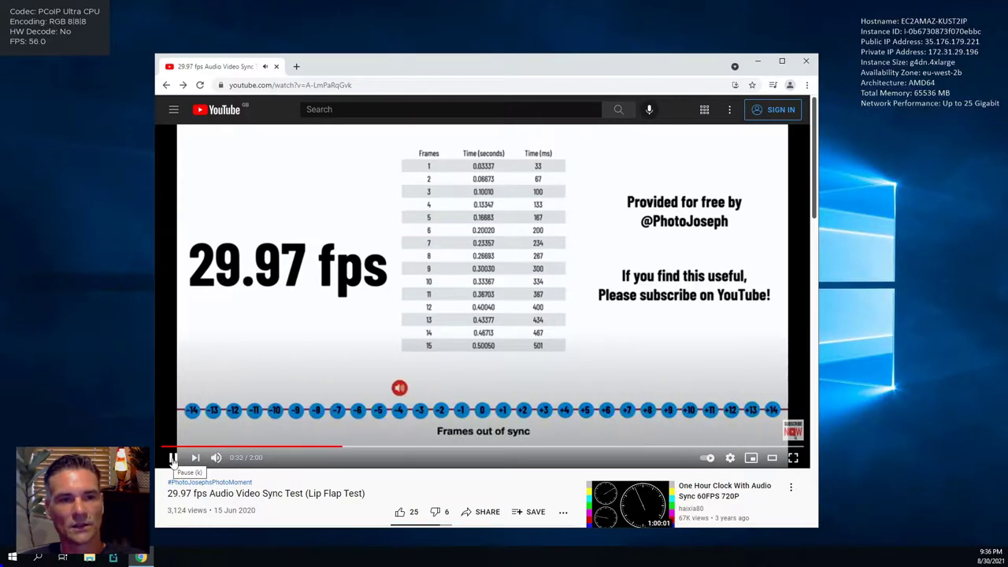
click(173, 461)
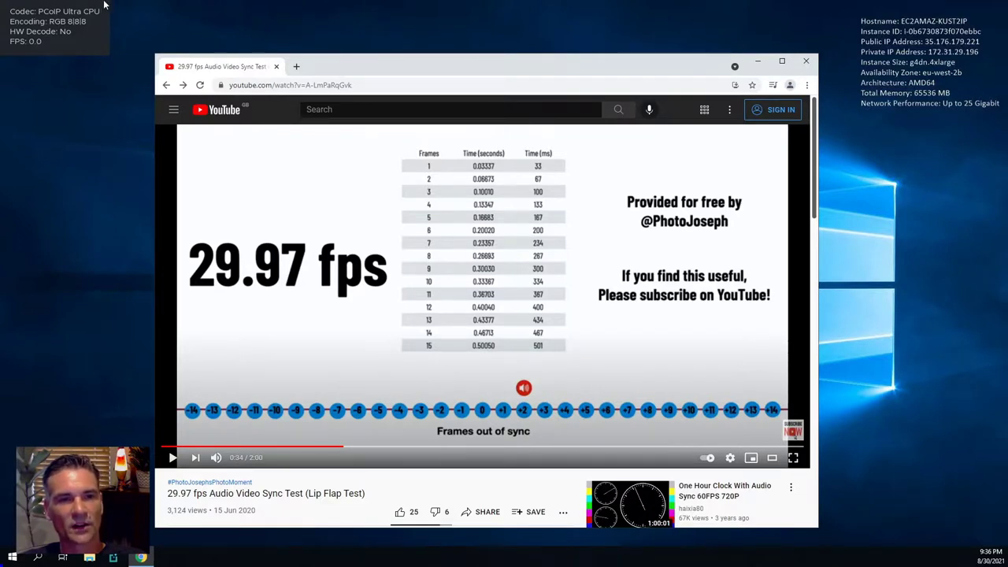
- Show the Stats for nerds overlay on the paused sync test video and bring up the client's view options
mouse_move(103, 3)
click(145, 6)
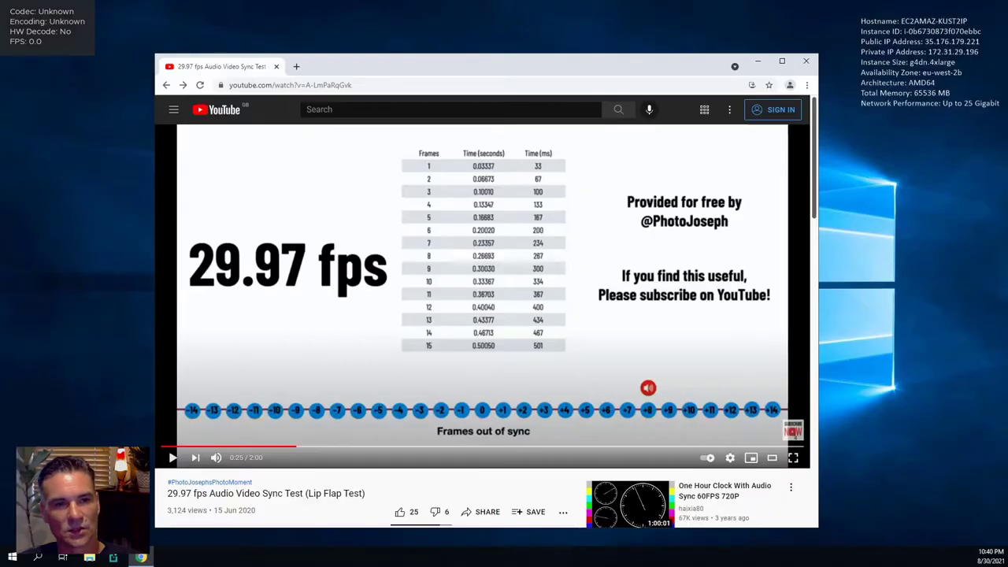
right_click(284, 361)
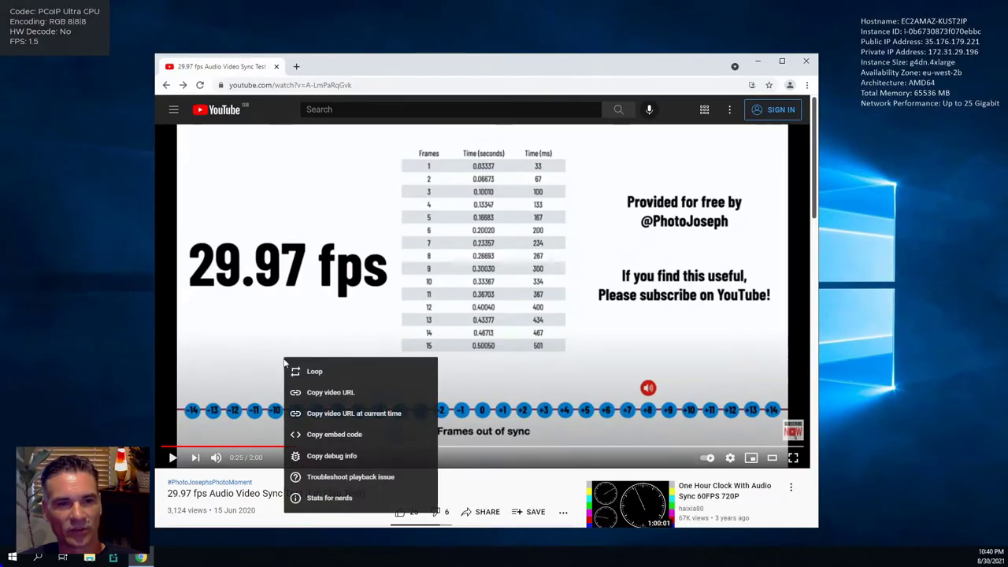
click(323, 497)
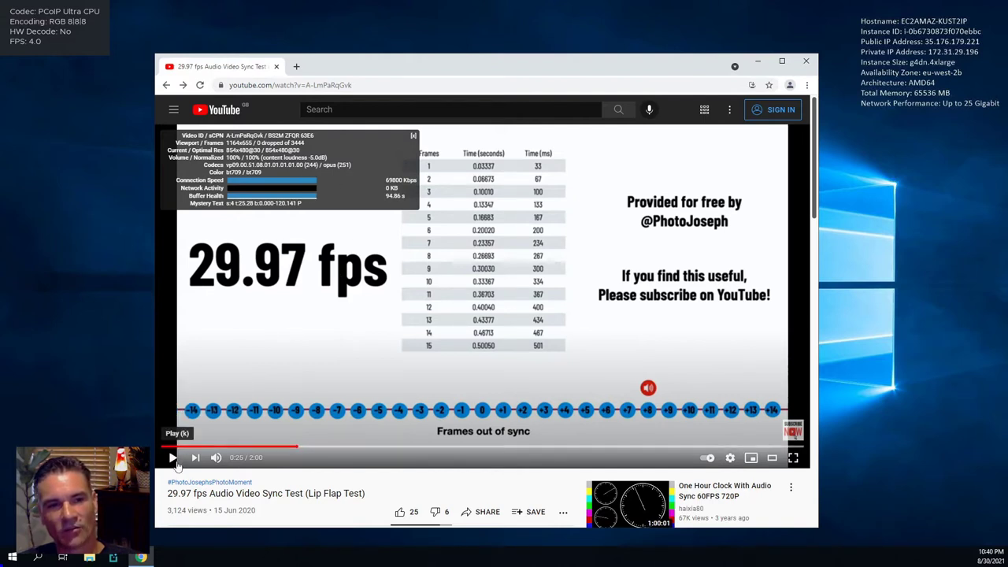
click(148, 4)
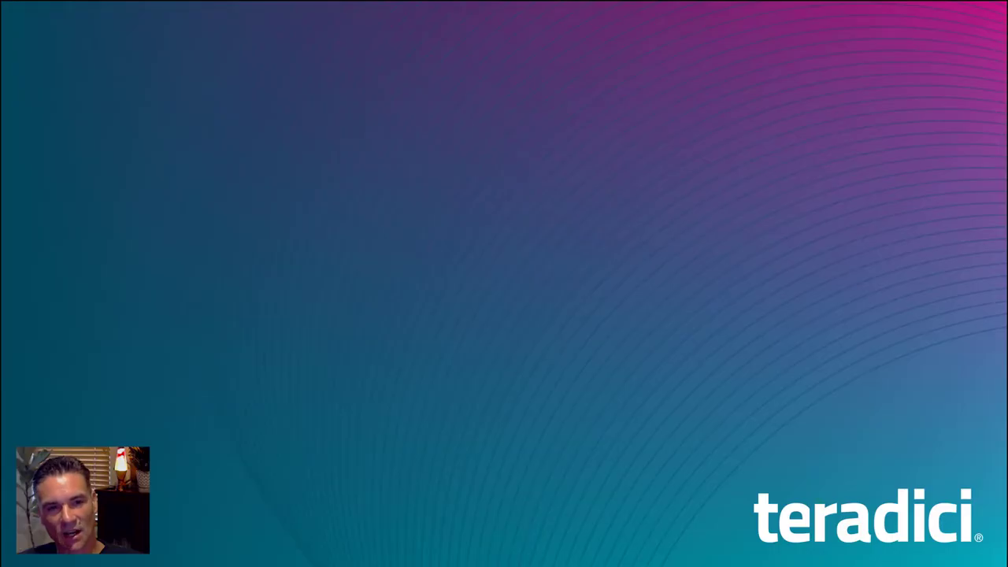